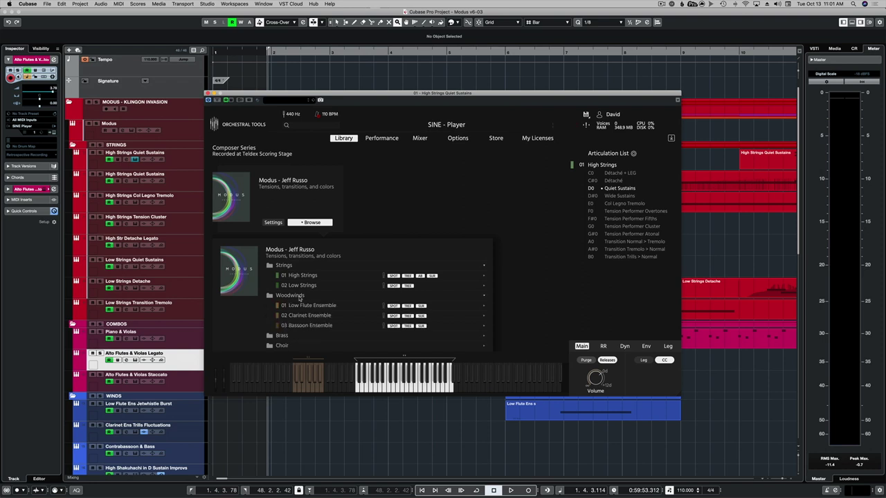
Scroll the Modus instrument list past Brass, Choir and Shakuhachi to Mallets & Percussion.
scroll(281, 338, down, 3)
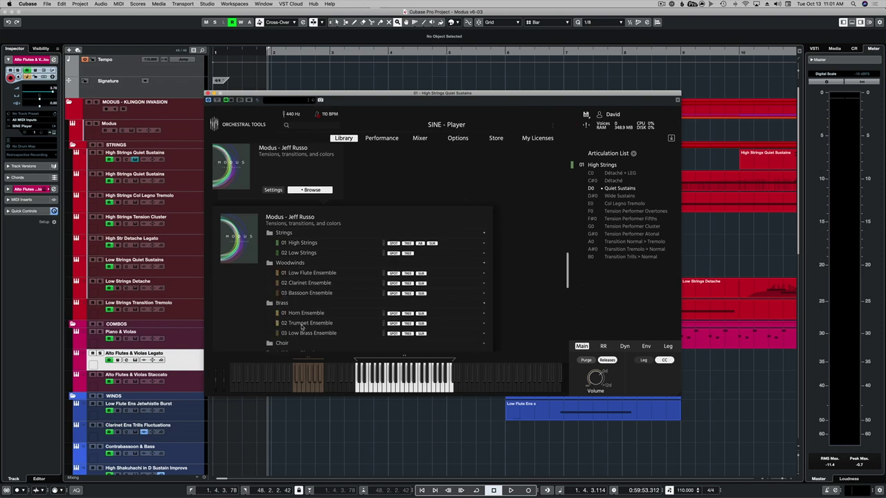
scroll(300, 320, down, 5)
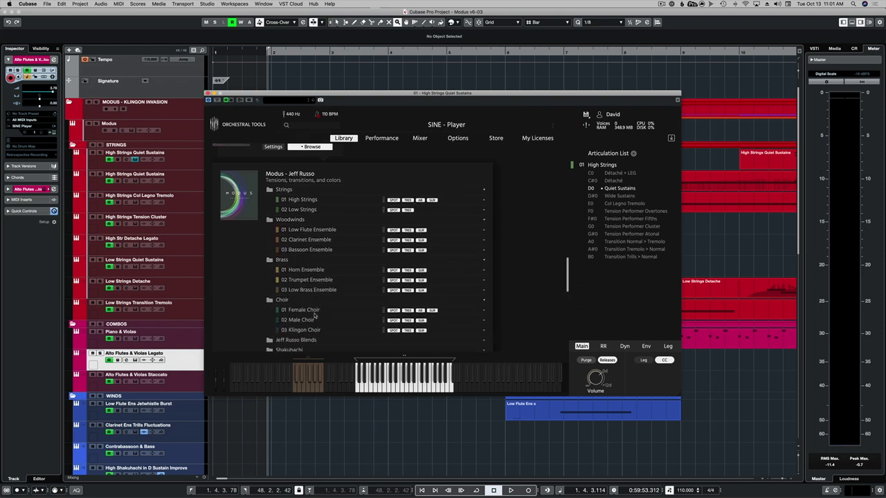
scroll(315, 302, down, 4)
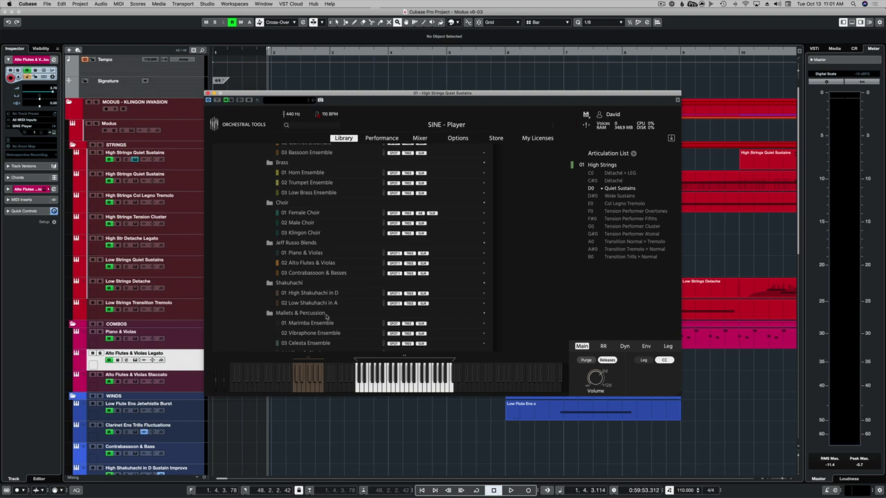
scroll(330, 315, down, 1)
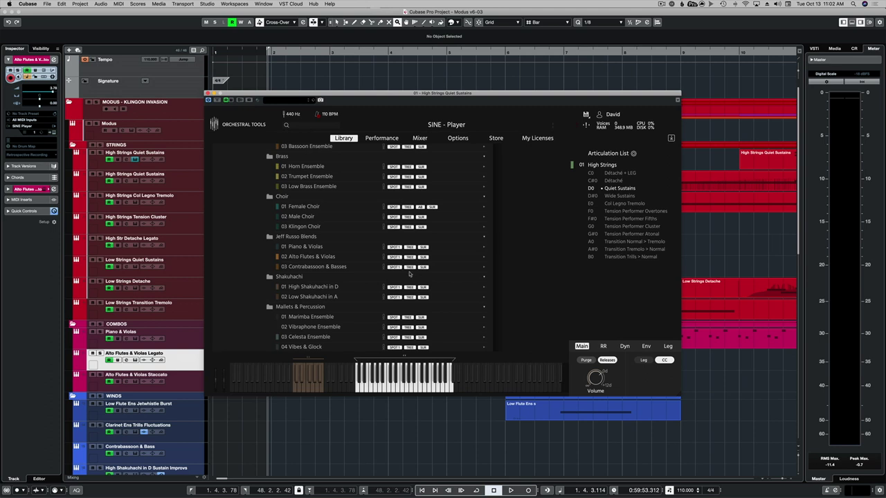
scroll(409, 275, up, 10)
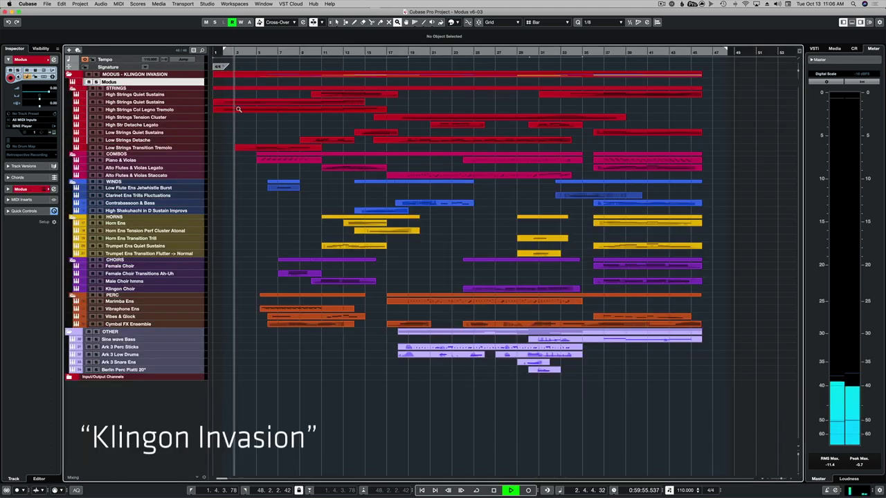
drag(232, 102, 354, 197)
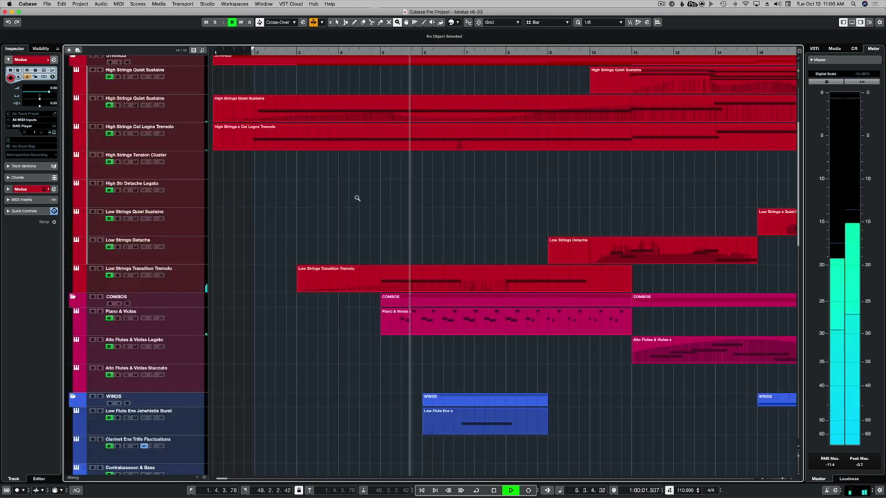
scroll(414, 251, down, 1)
scroll(415, 251, down, 5)
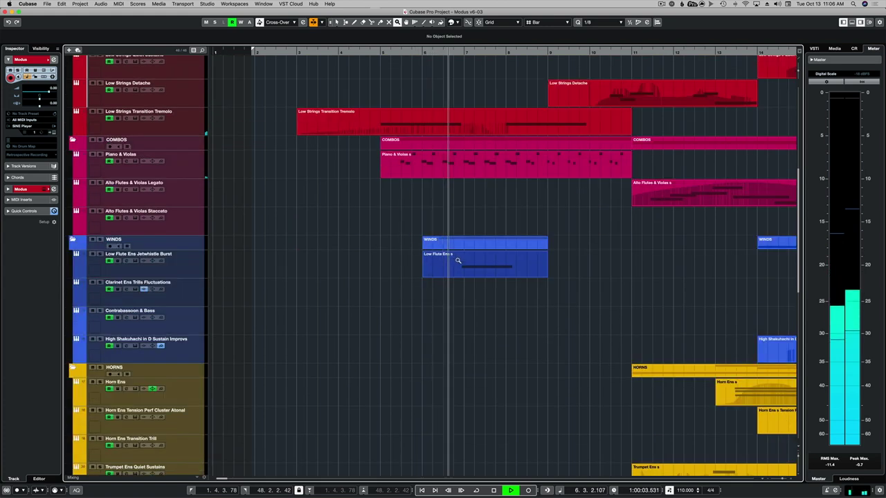
scroll(456, 259, right, 2)
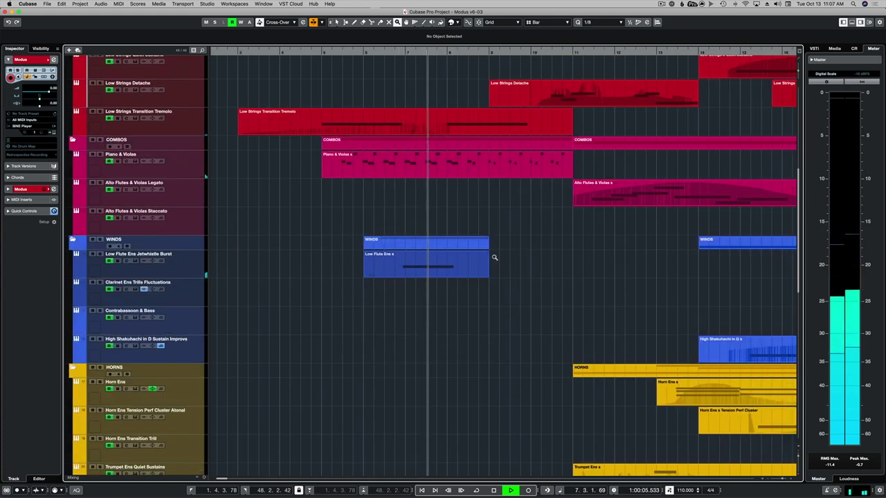
key(g)
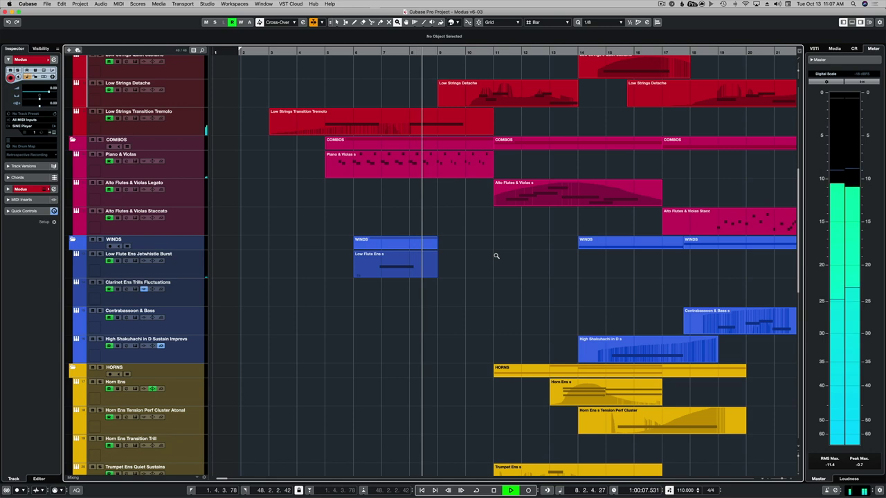
scroll(495, 256, up, 1)
scroll(496, 256, up, 4)
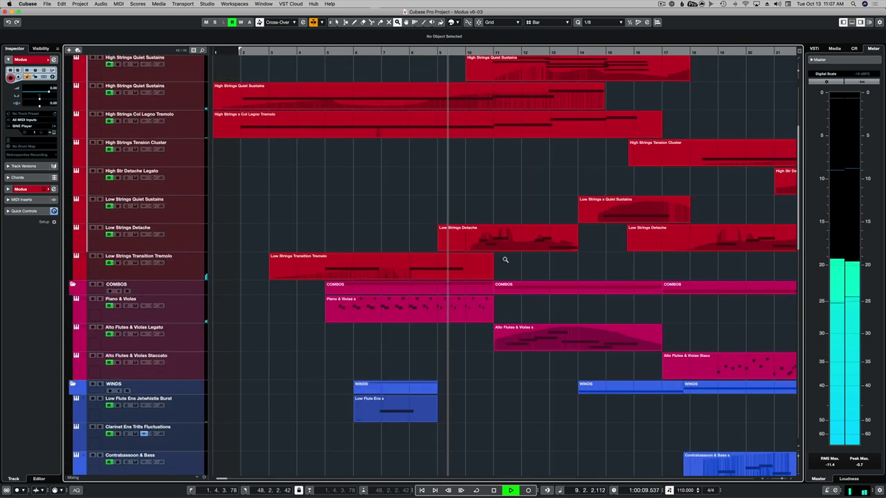
scroll(503, 258, up, 1)
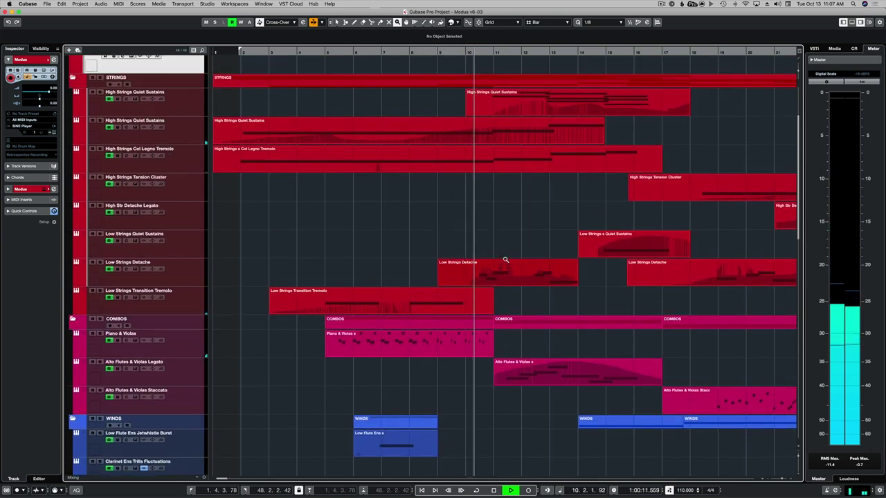
scroll(488, 280, right, 5)
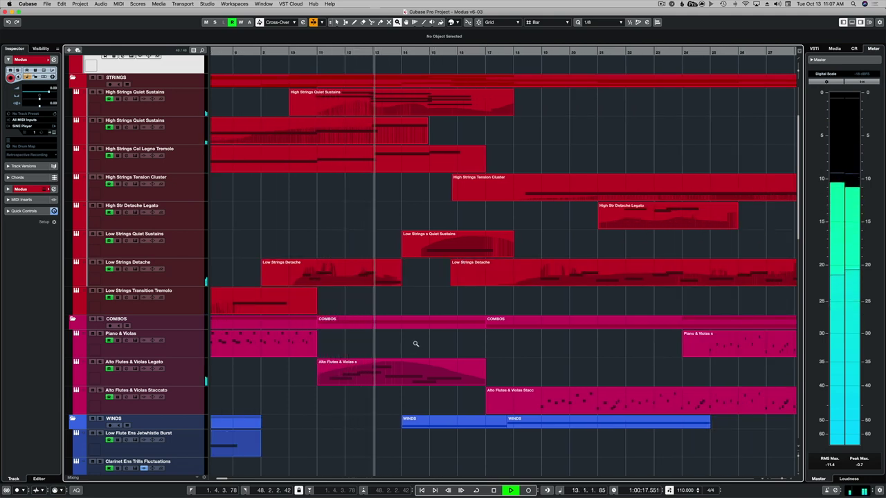
key(shift+f)
drag(307, 180, 466, 274)
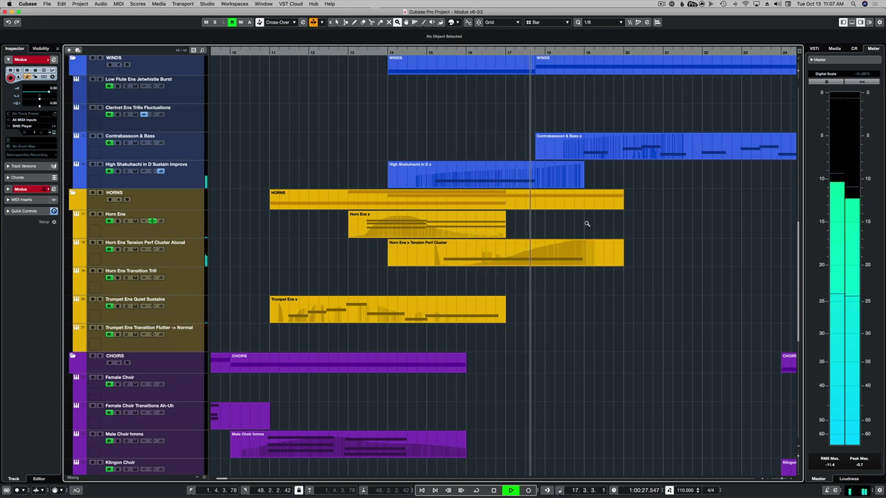
key(shift+f)
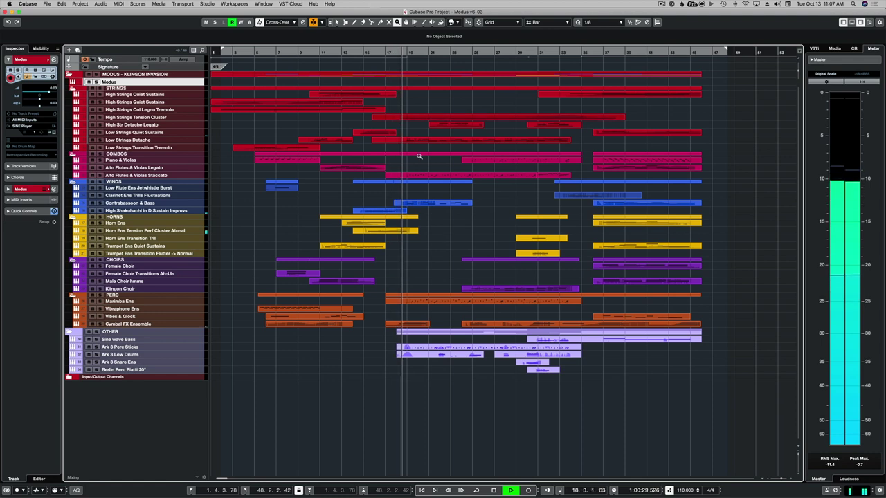
drag(406, 136, 520, 232)
scroll(477, 250, up, 1)
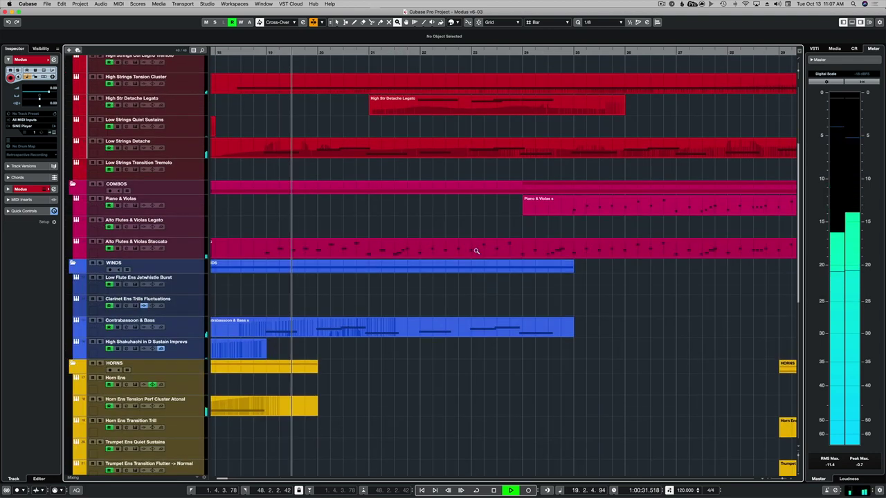
scroll(457, 218, up, 1)
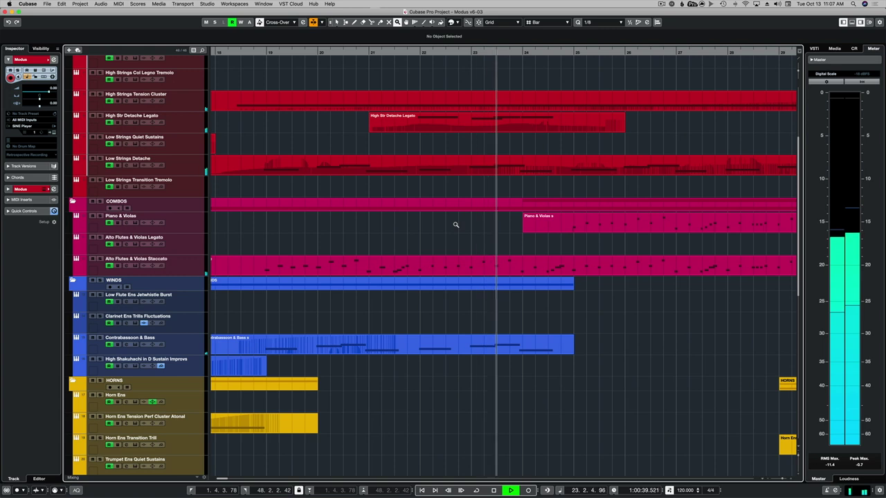
scroll(585, 254, down, 5)
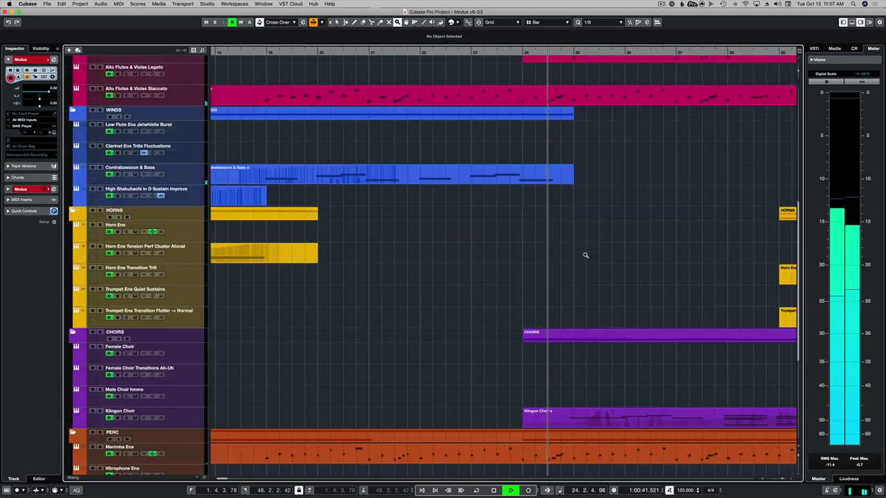
scroll(585, 255, down, 5)
scroll(585, 254, right, 5)
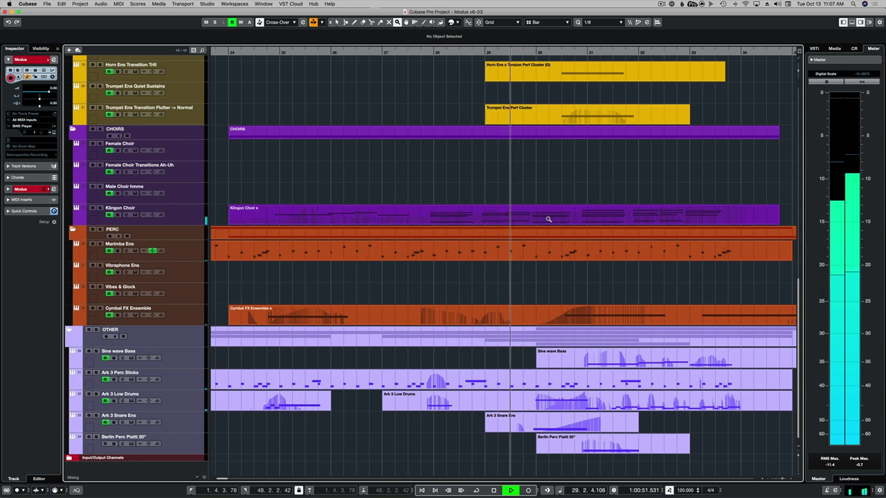
scroll(562, 220, up, 3)
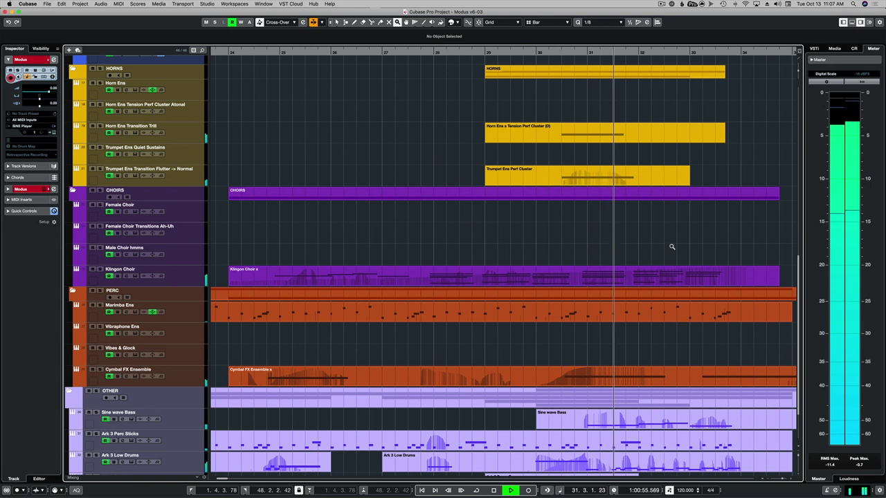
scroll(678, 250, up, 1)
scroll(675, 249, right, 3)
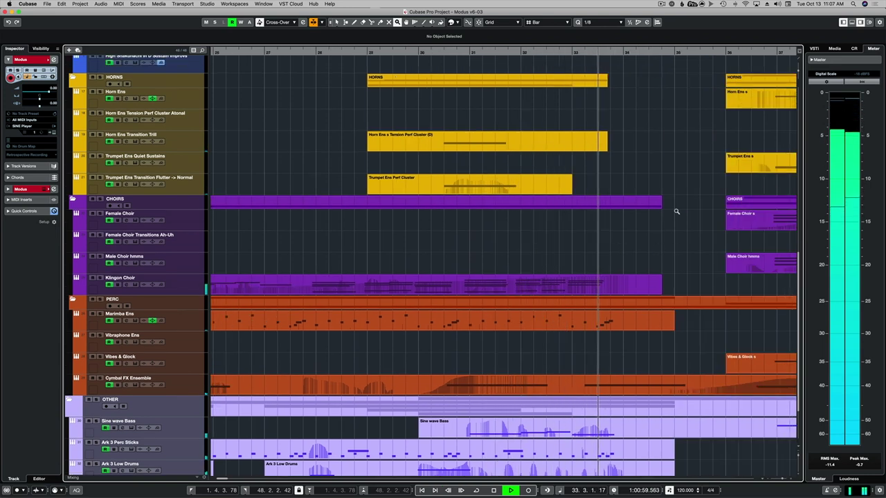
key(shift+f)
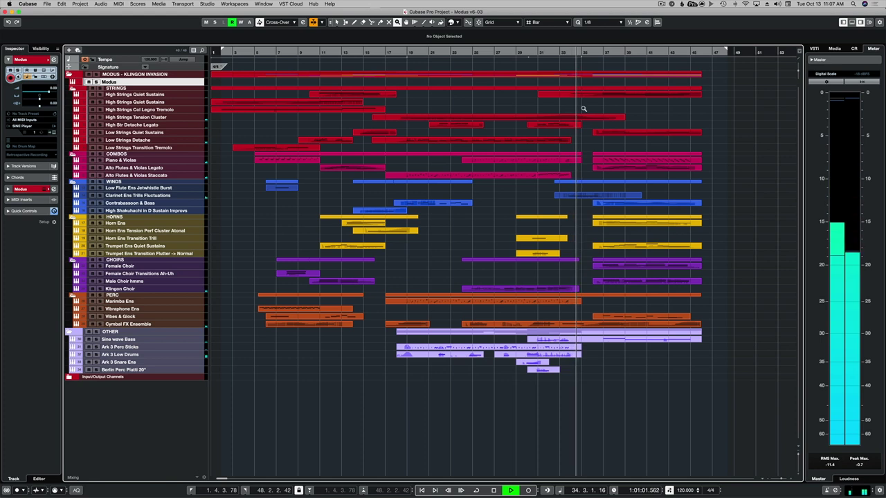
Zoom in on bars 35–46 with taller track rows, scroll the tracks, then fit all tracks to height.
drag(605, 142, 724, 316)
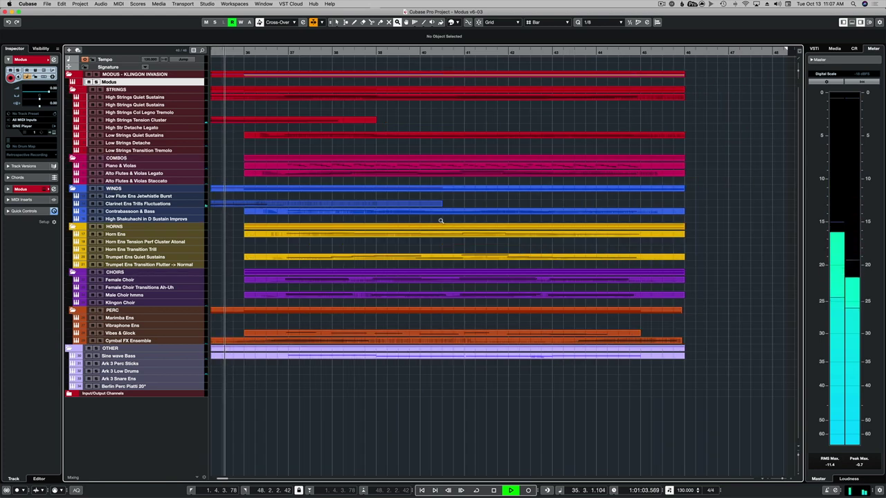
key(shift+h)
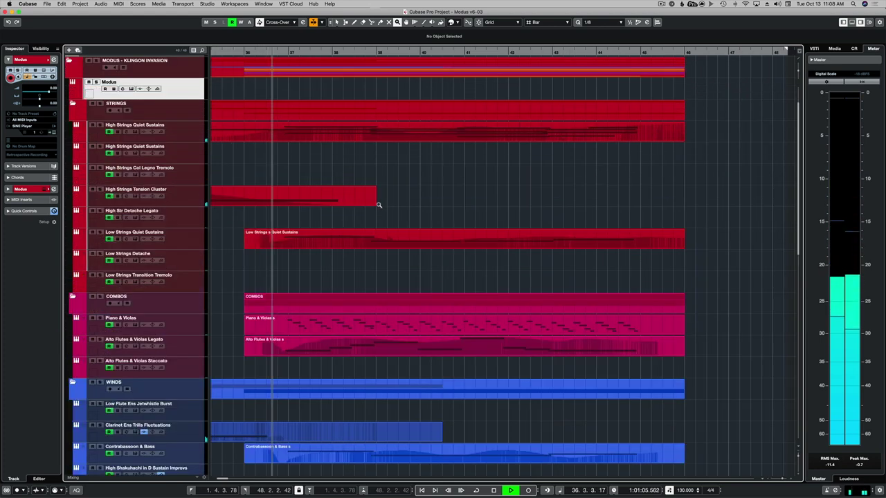
scroll(394, 216, down, 5)
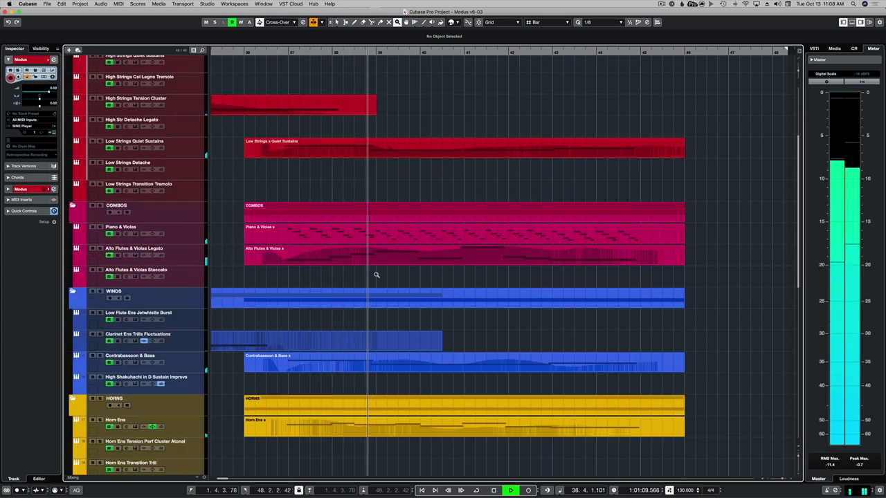
scroll(429, 280, down, 8)
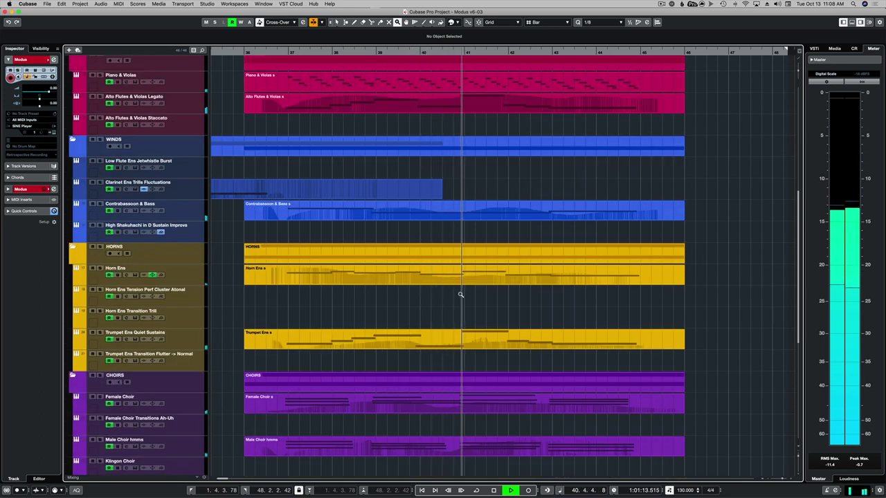
scroll(461, 295, down, 1)
scroll(460, 295, down, 5)
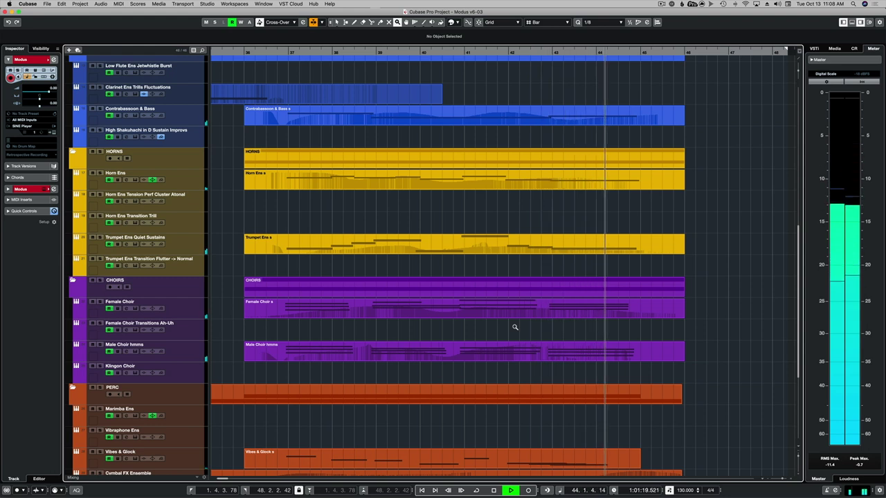
key(shift+g)
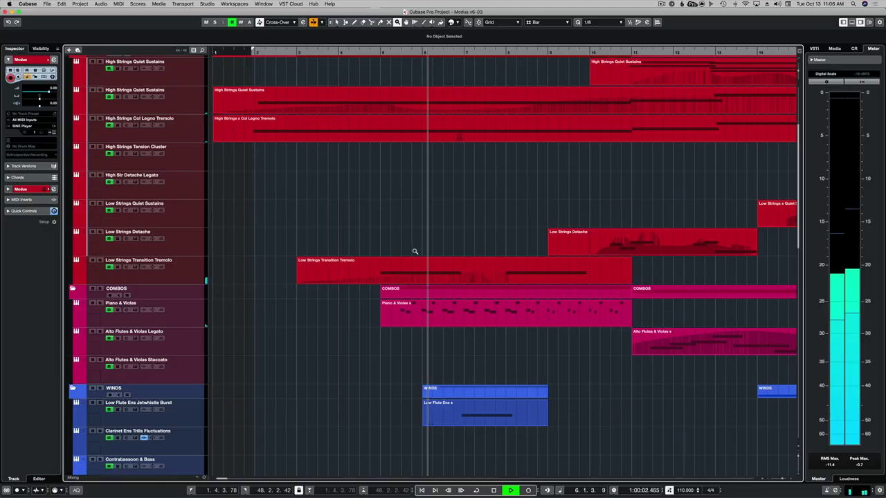
scroll(412, 250, down, 5)
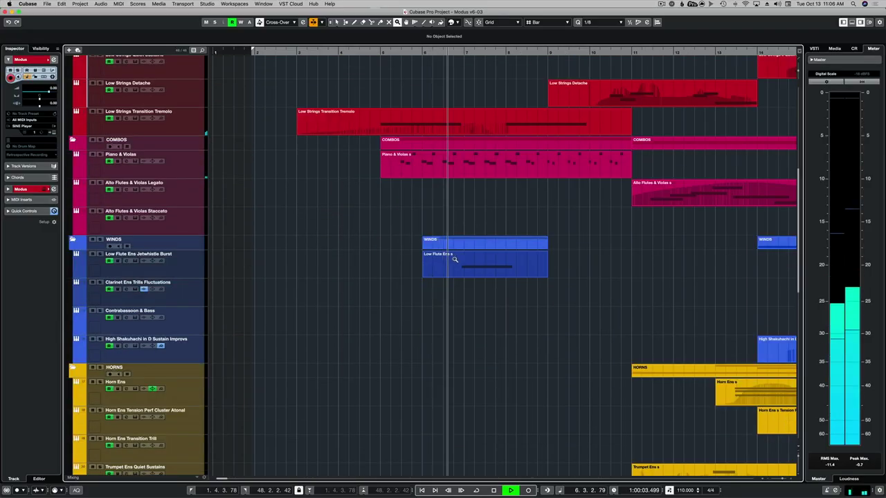
scroll(477, 265, right, 3)
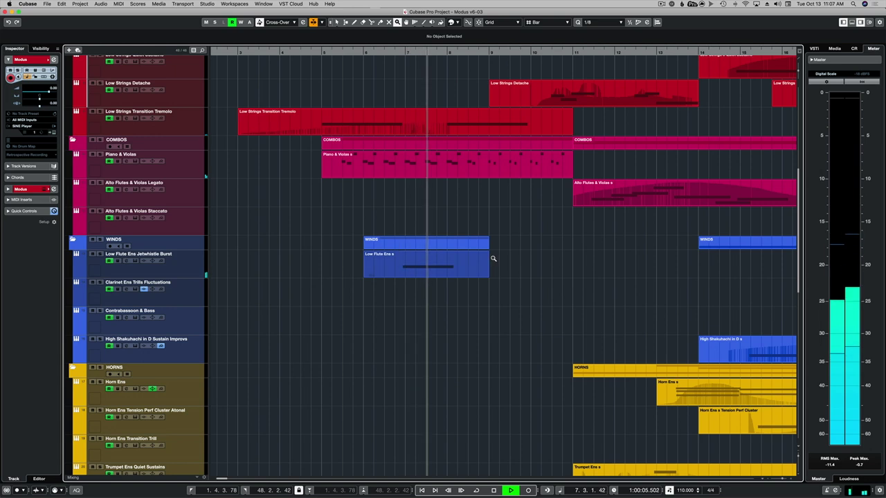
key(g)
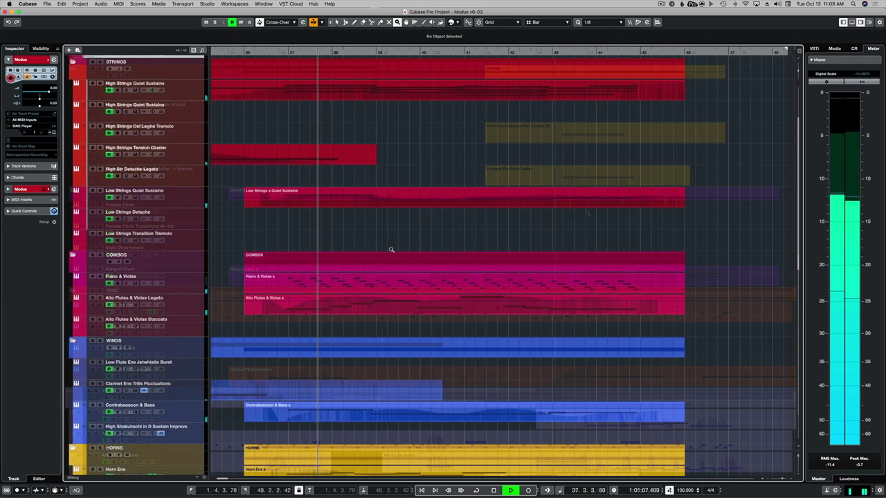
scroll(391, 250, down, 3)
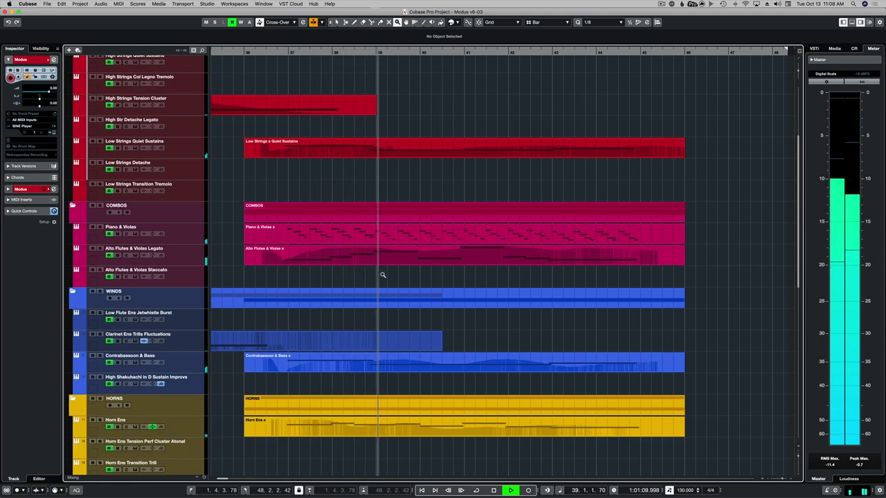
scroll(427, 280, down, 3)
scroll(430, 281, down, 5)
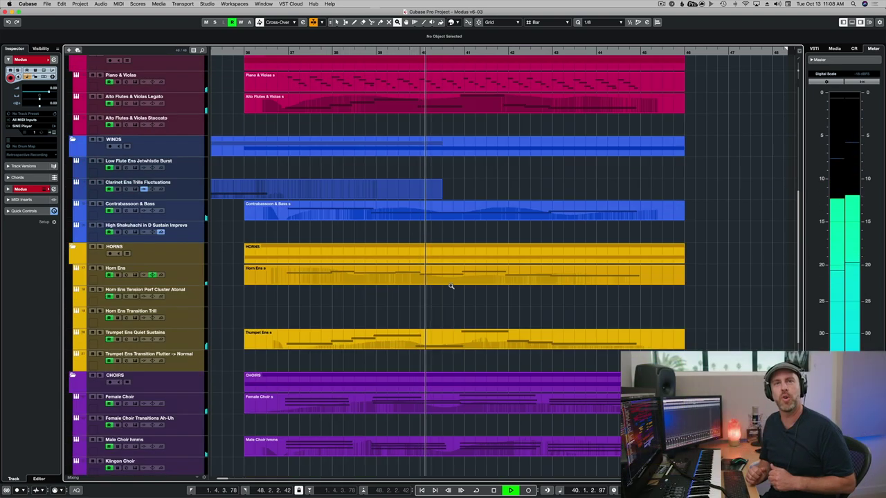
key(shift+g)
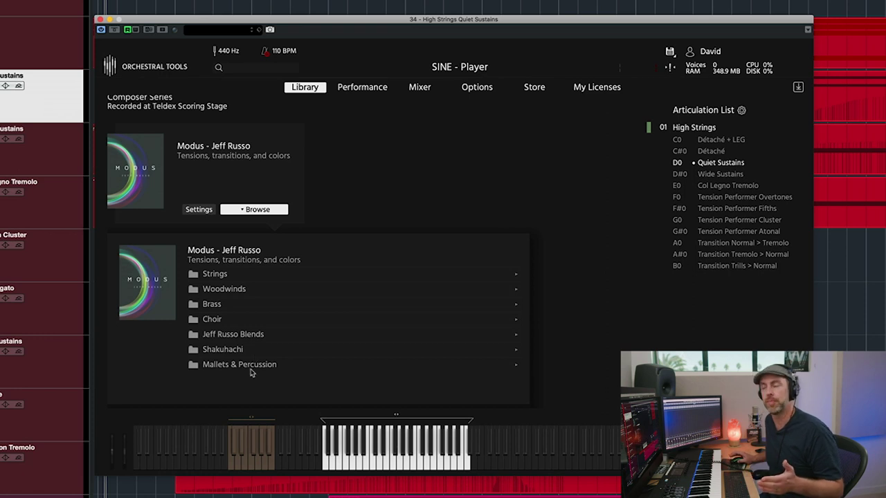
click(215, 273)
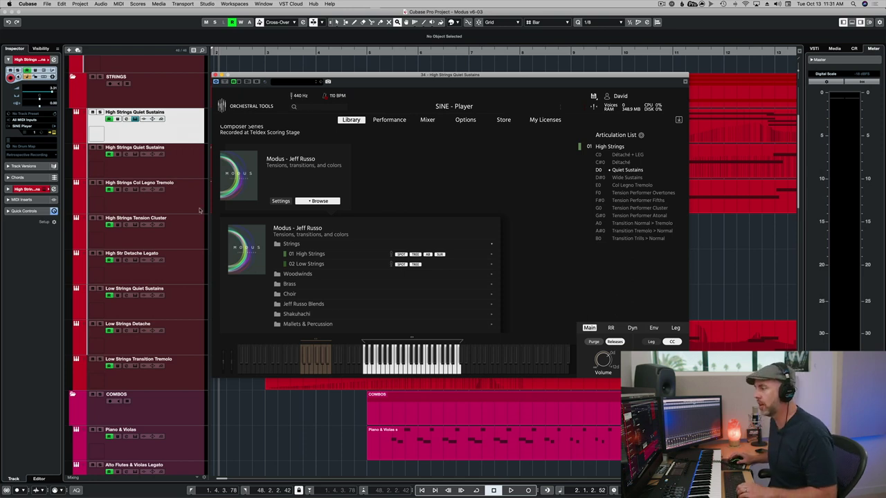
click(186, 233)
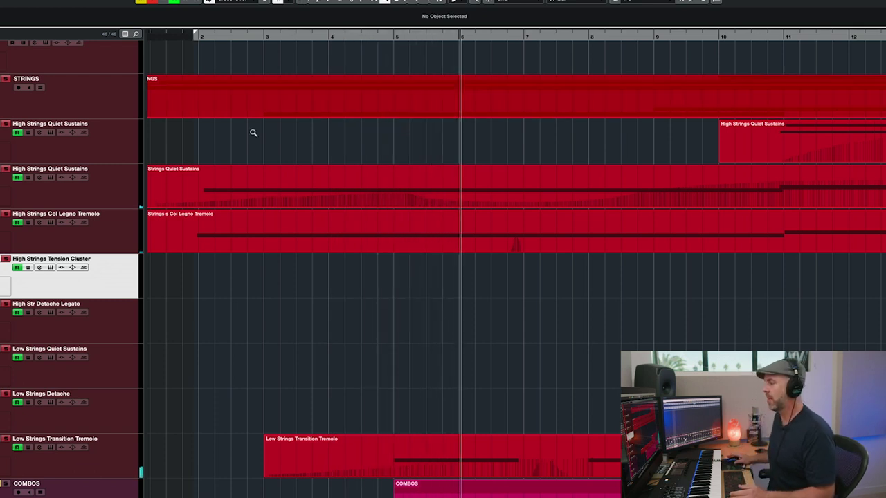
scroll(381, 364, down, 2)
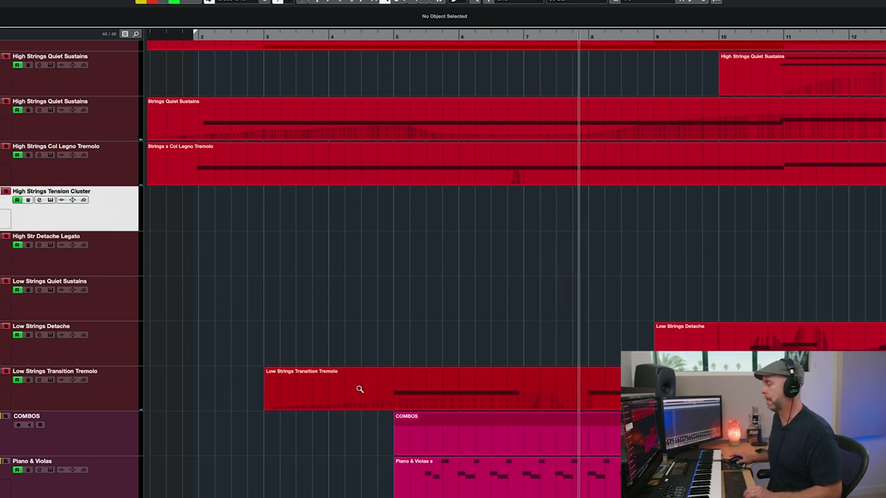
scroll(356, 373, up, 4)
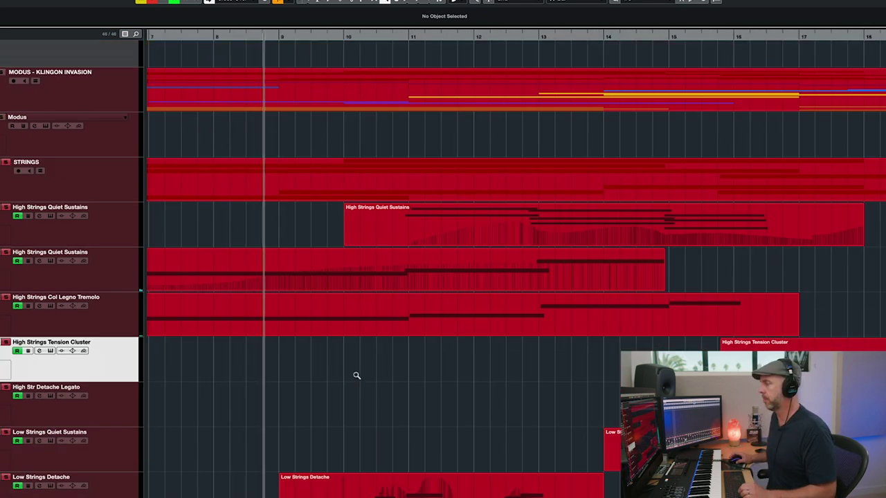
scroll(356, 376, down, 2)
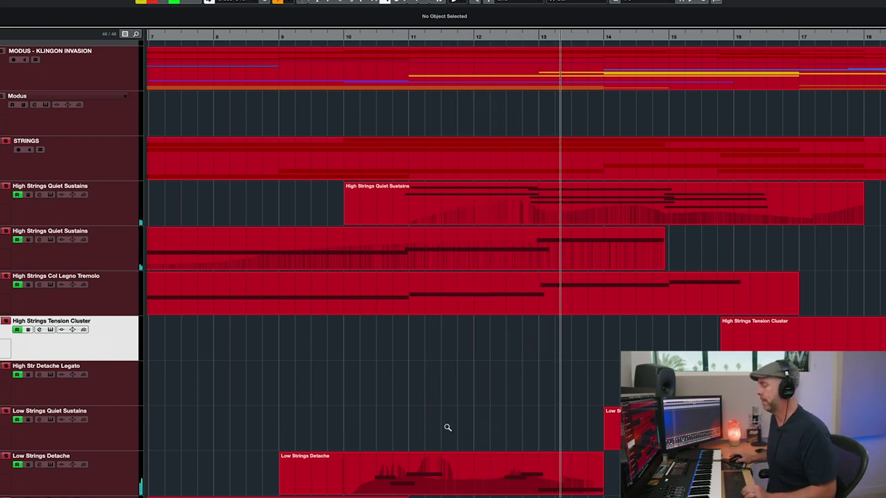
scroll(457, 415, right, 3)
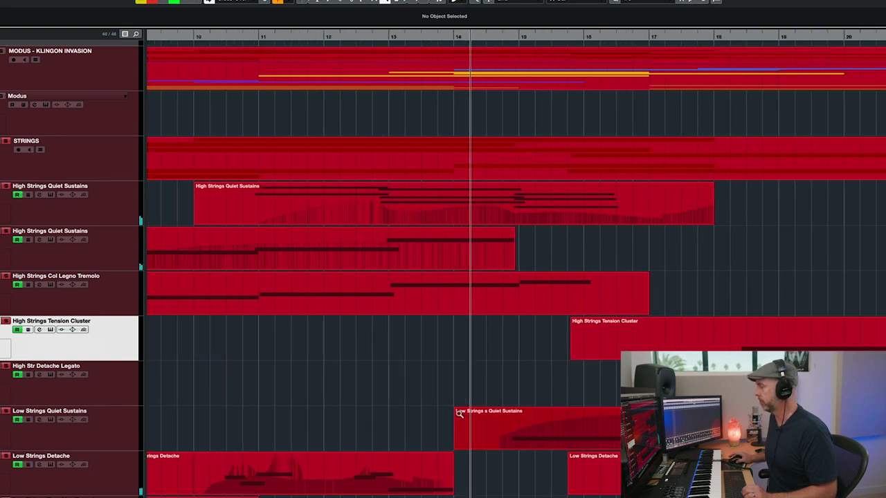
scroll(459, 413, right, 5)
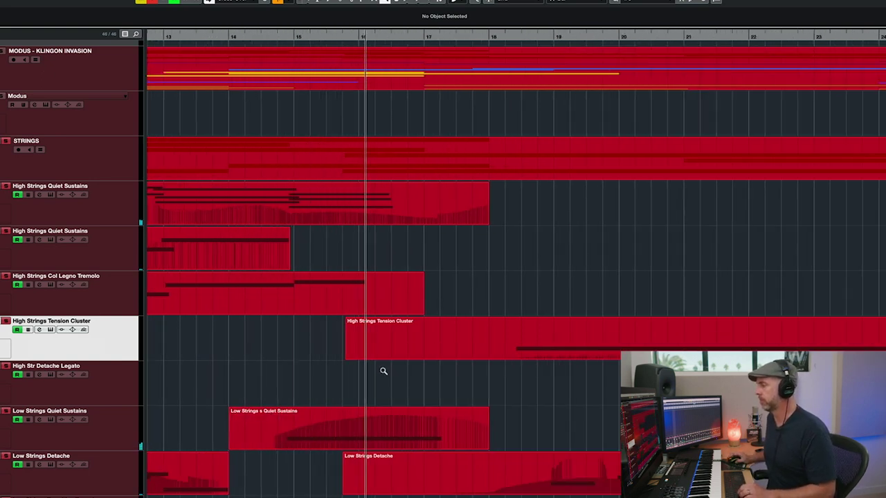
scroll(384, 371, right, 2)
scroll(431, 373, right, 3)
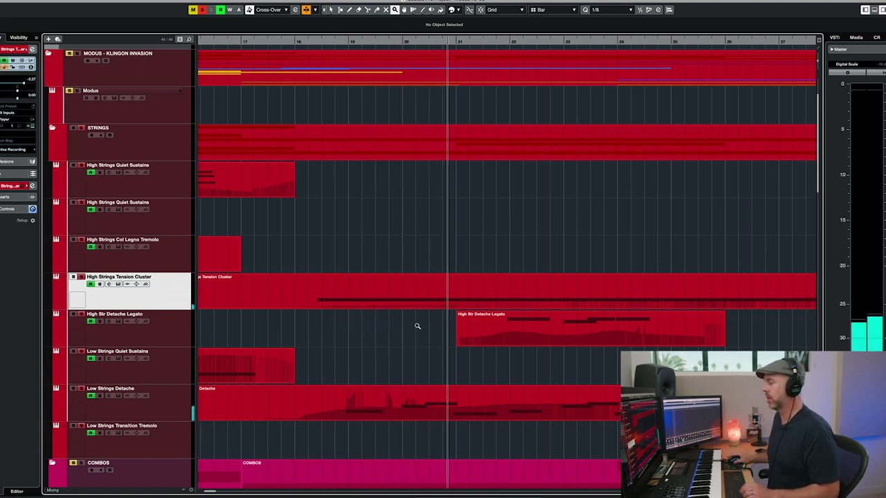
scroll(433, 331, right, 3)
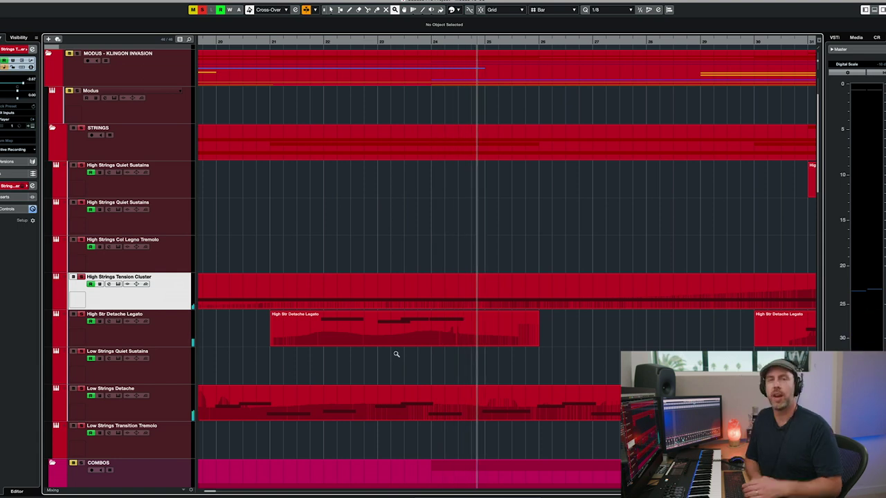
key(g)
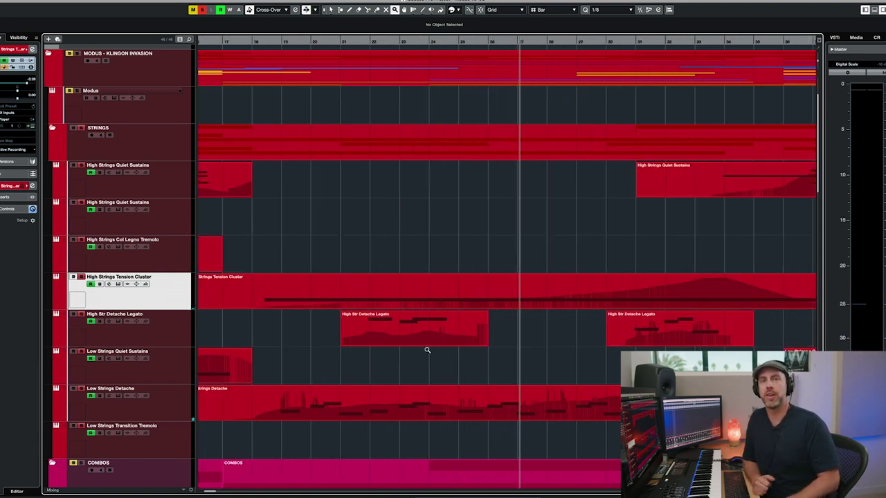
scroll(395, 283, down, 15)
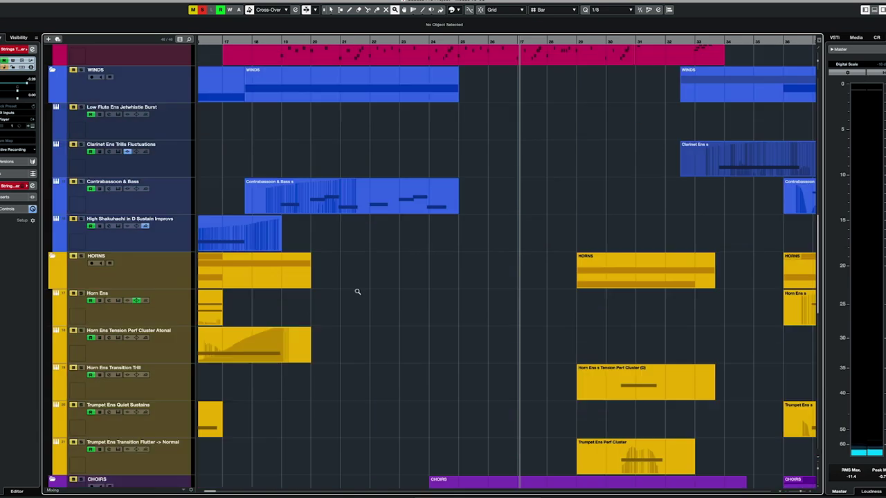
scroll(352, 284, up, 12)
scroll(346, 282, left, 10)
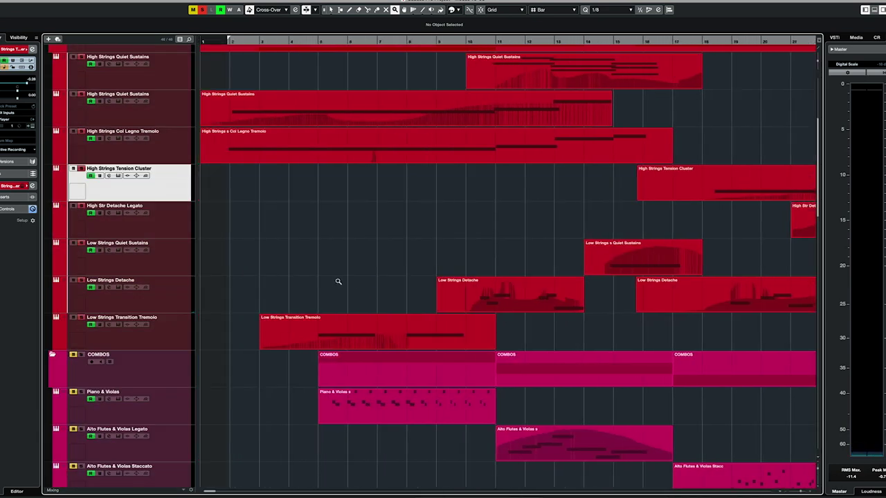
scroll(290, 256, down, 5)
scroll(277, 231, up, 10)
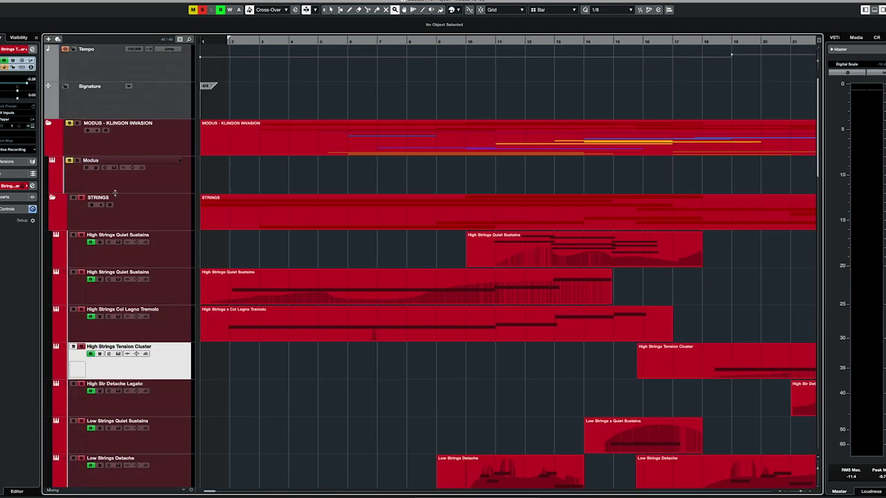
scroll(278, 140, down, 11)
Select Piano & Violas, then Alto Flutes & Violas Legato, and move the song position to bar 11.
click(183, 165)
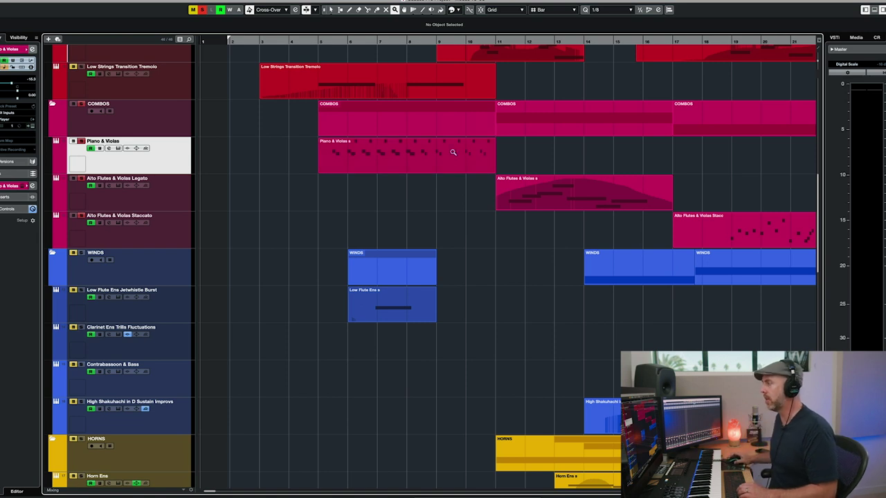
click(165, 194)
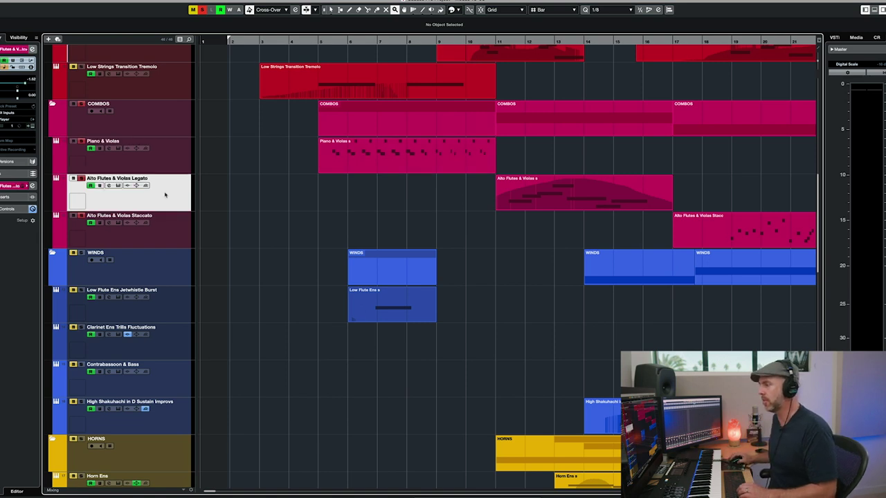
click(501, 43)
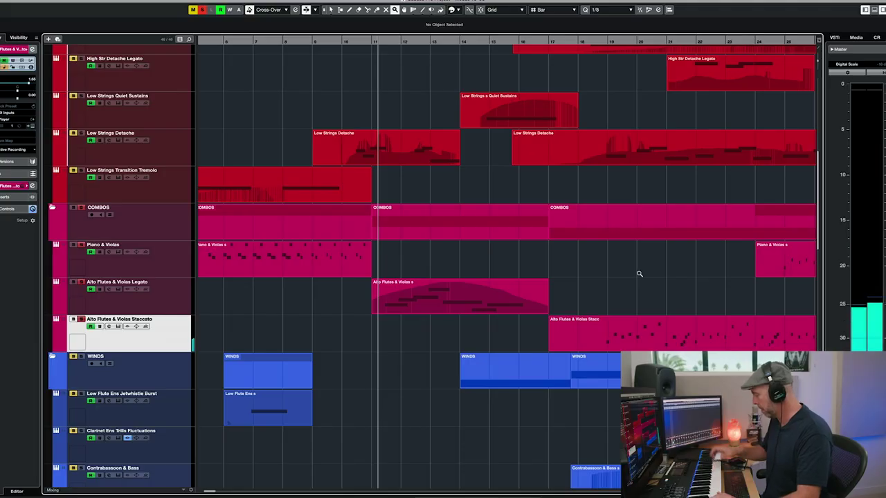
scroll(222, 311, down, 6)
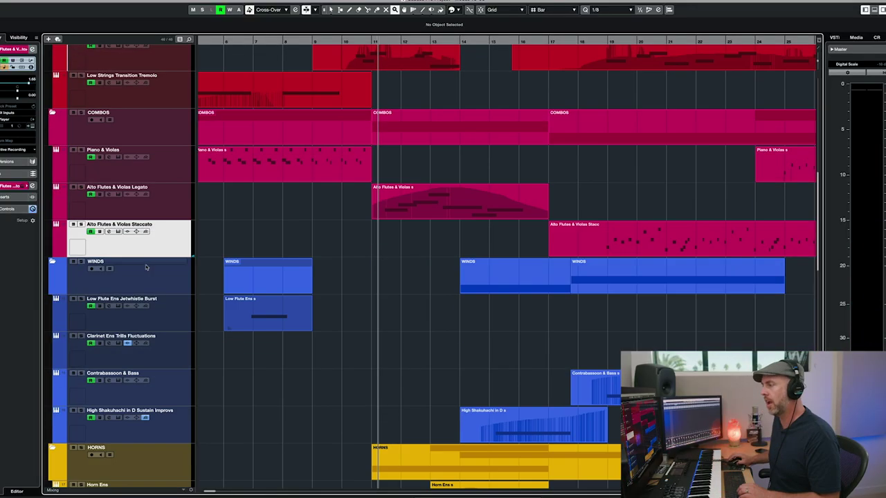
Audition the WINDS tracks: Low Flute Ens Jetwhistle Burst, Clarinet Ens Trills Fluctuations, Contrabassoon & Bass.
click(159, 113)
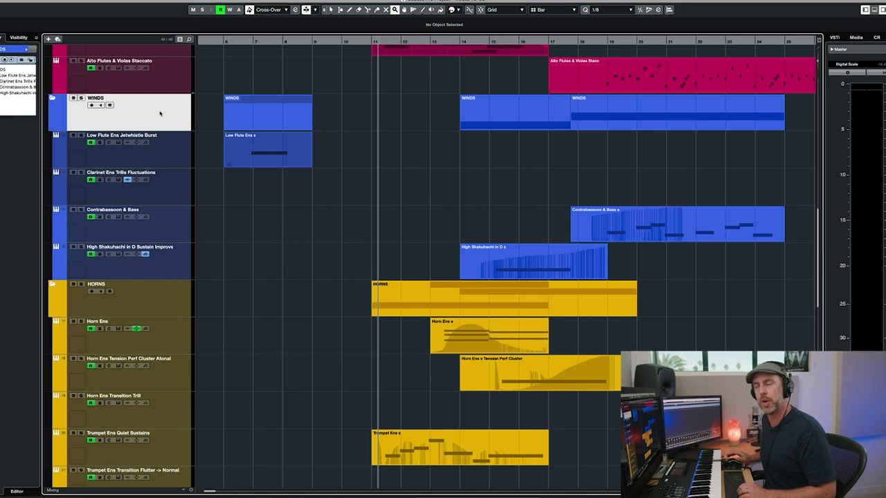
click(168, 160)
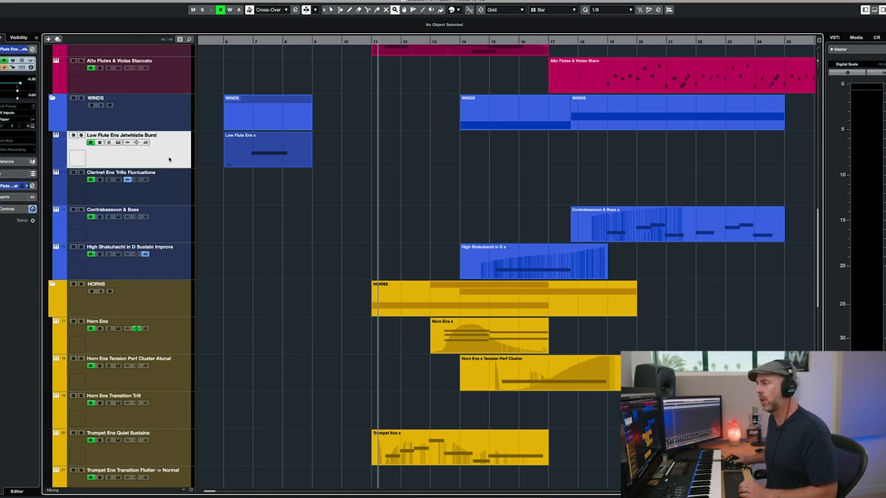
click(164, 198)
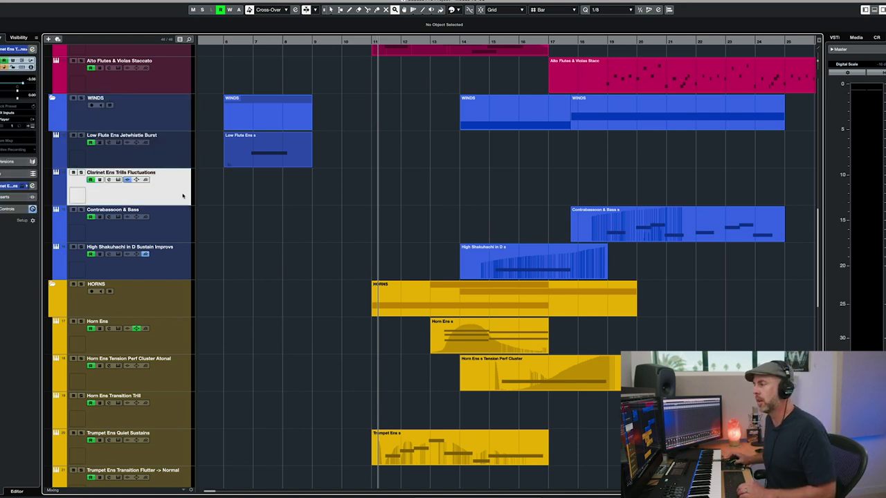
scroll(189, 200, up, 1)
click(171, 242)
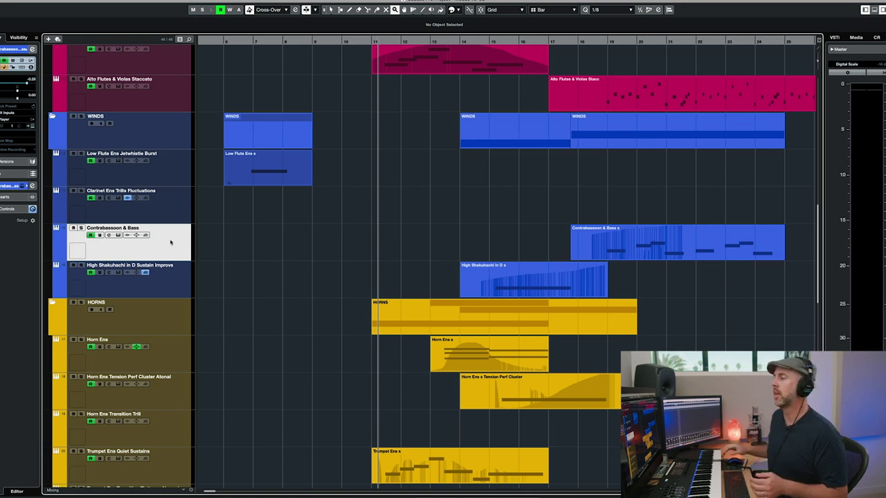
Reselect Low Flute Ens Jetwhistle Burst and start playback from just after bar 6.
click(163, 175)
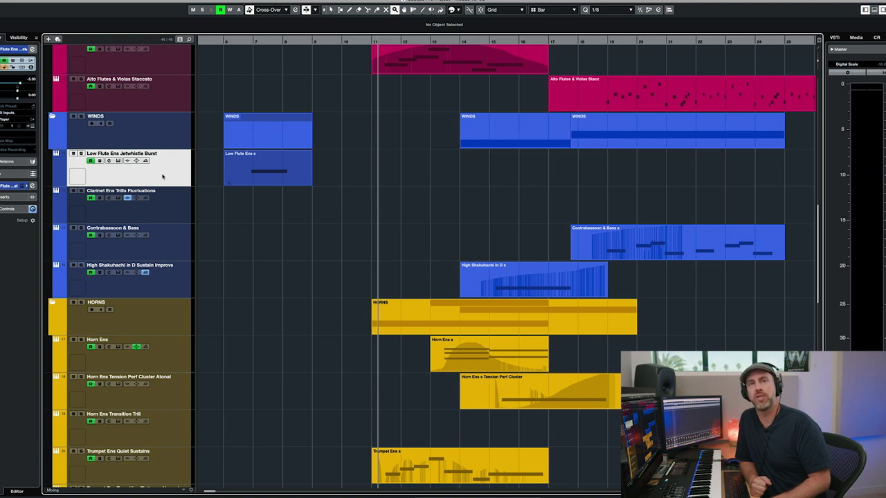
click(243, 40)
key(space)
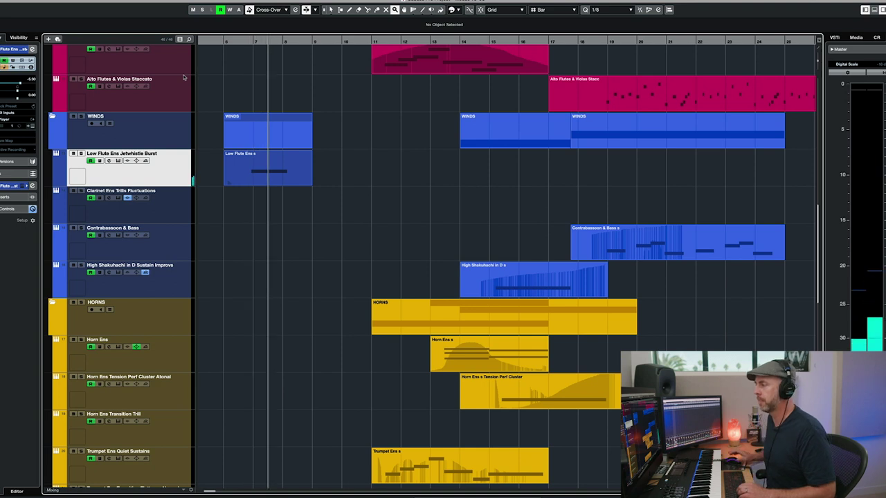
scroll(408, 181, right, 4)
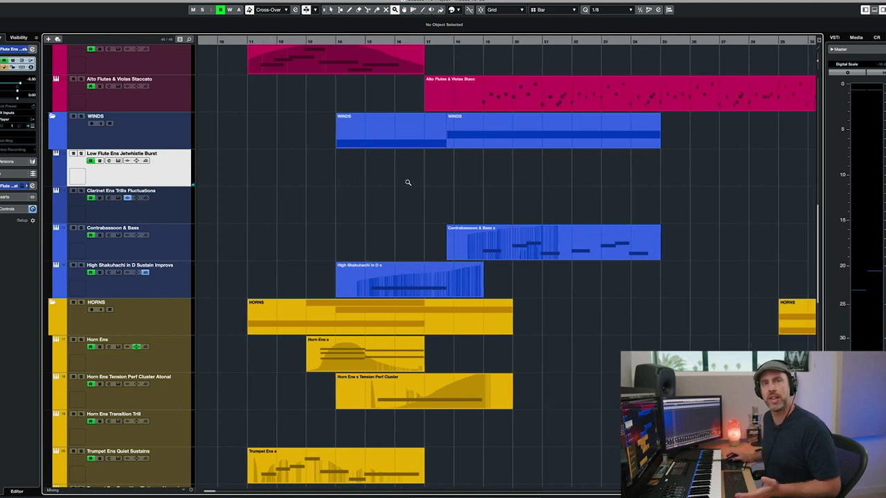